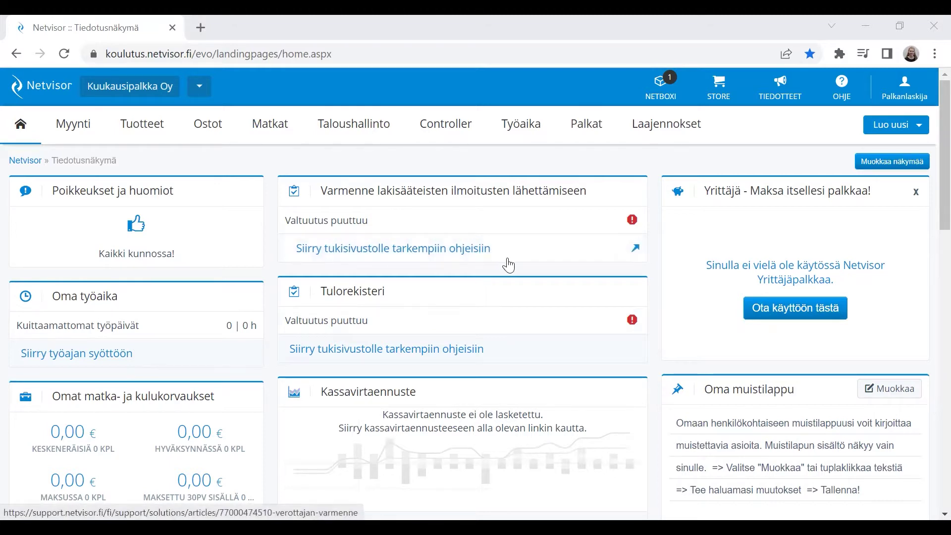
- Open the payslips and pay periods list, show all pay periods, and open the period 1.8.2022 - 31.8.2022
{"action": "mouse_move", "coordinate": [586, 124]}
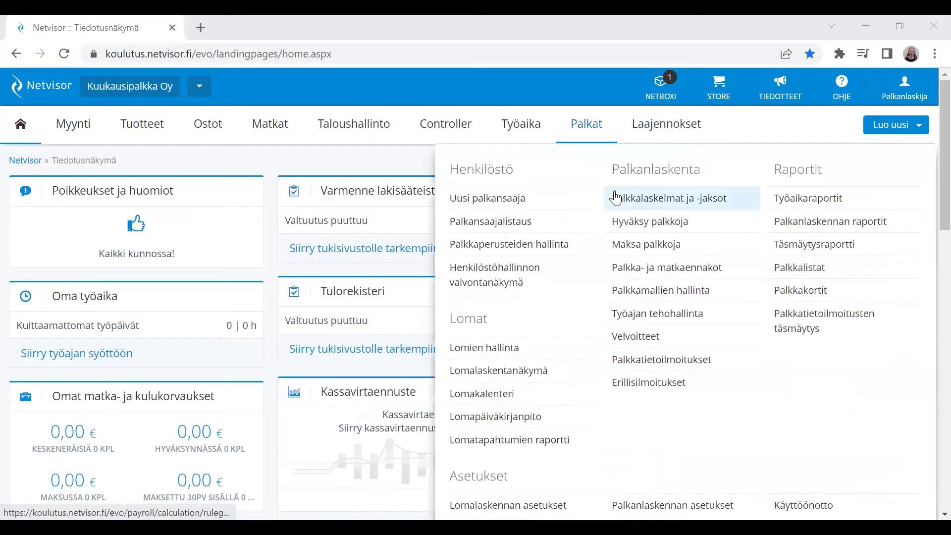
{"action": "left_click", "coordinate": [626, 200]}
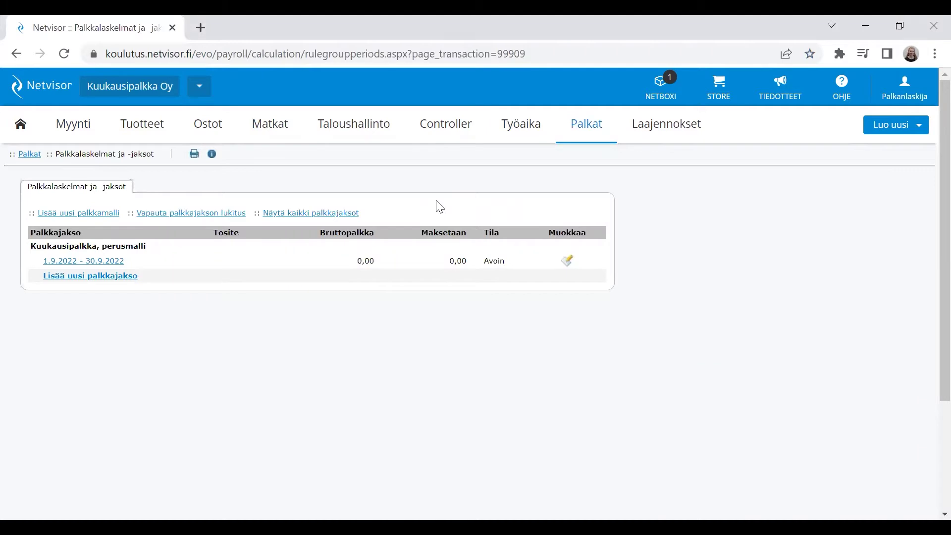
{"action": "left_click", "coordinate": [301, 216]}
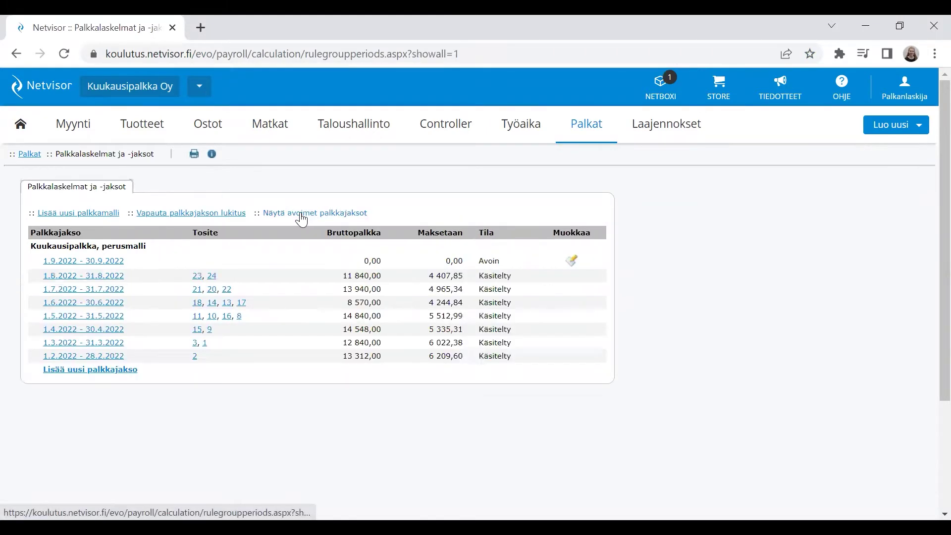
{"action": "left_click", "coordinate": [79, 283]}
{"action": "scroll", "coordinate": [276, 329], "scroll_direction": "down", "scroll_amount": 5}
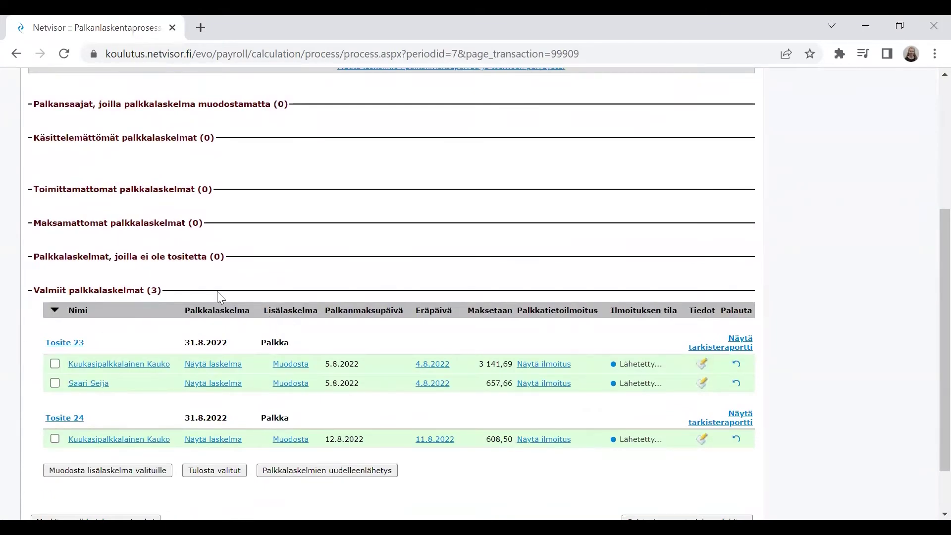
- Start a supplementary payslip from the first employee's finished payslip under Tosite 23
{"action": "left_click", "coordinate": [54, 311]}
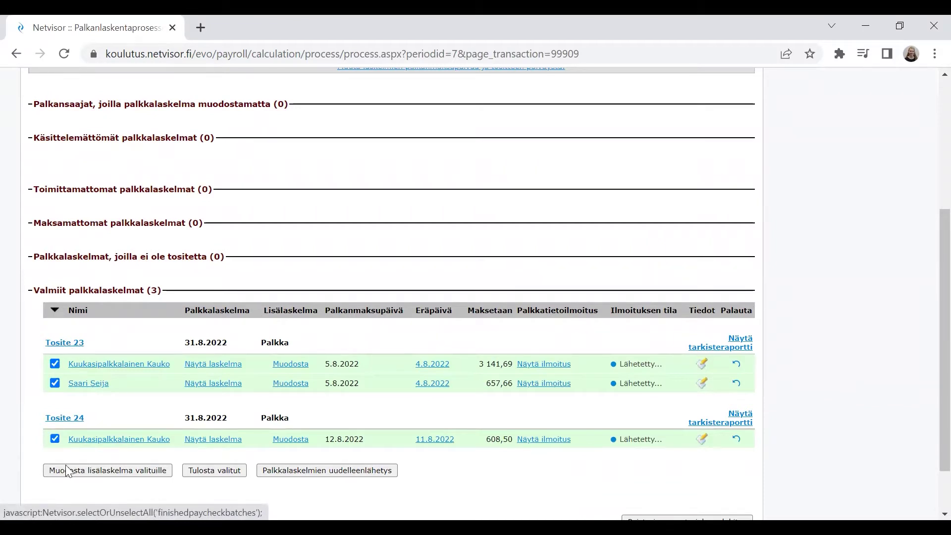
{"action": "left_click", "coordinate": [54, 311]}
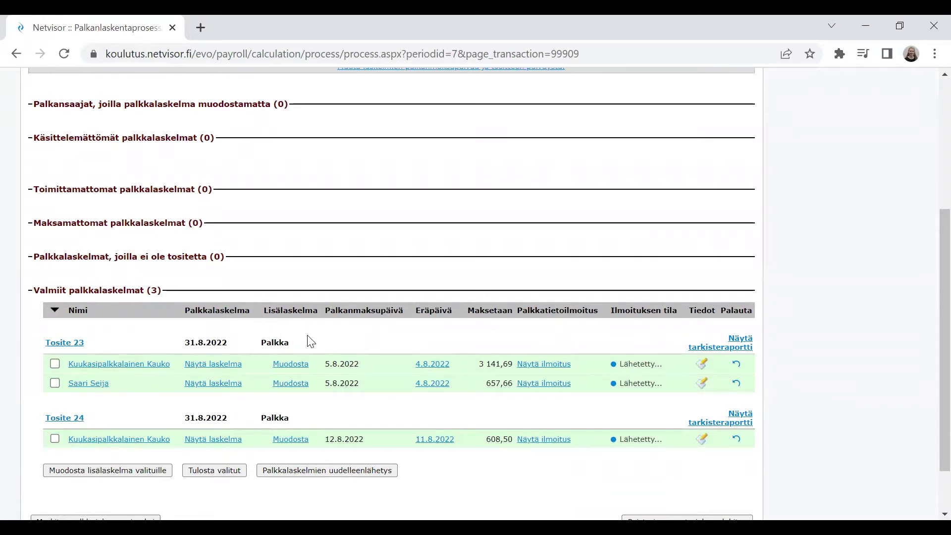
{"action": "left_click", "coordinate": [303, 369]}
{"action": "left_click", "coordinate": [541, 149]}
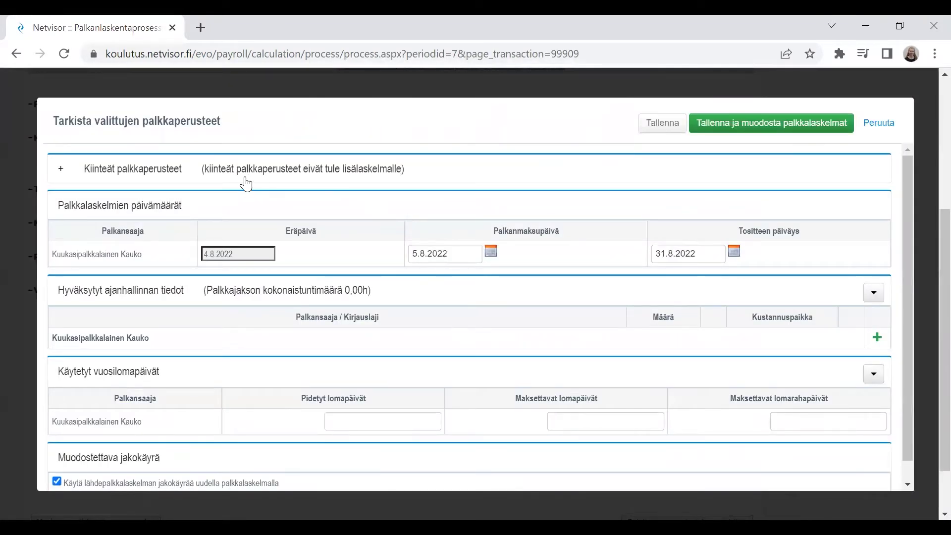
{"action": "left_click", "coordinate": [59, 171]}
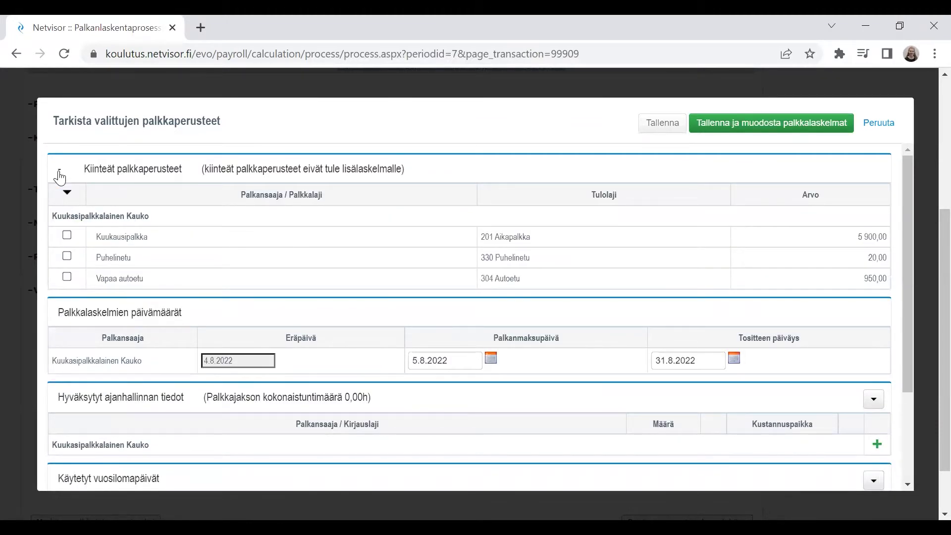
{"action": "left_click", "coordinate": [67, 236]}
{"action": "left_click", "coordinate": [67, 257]}
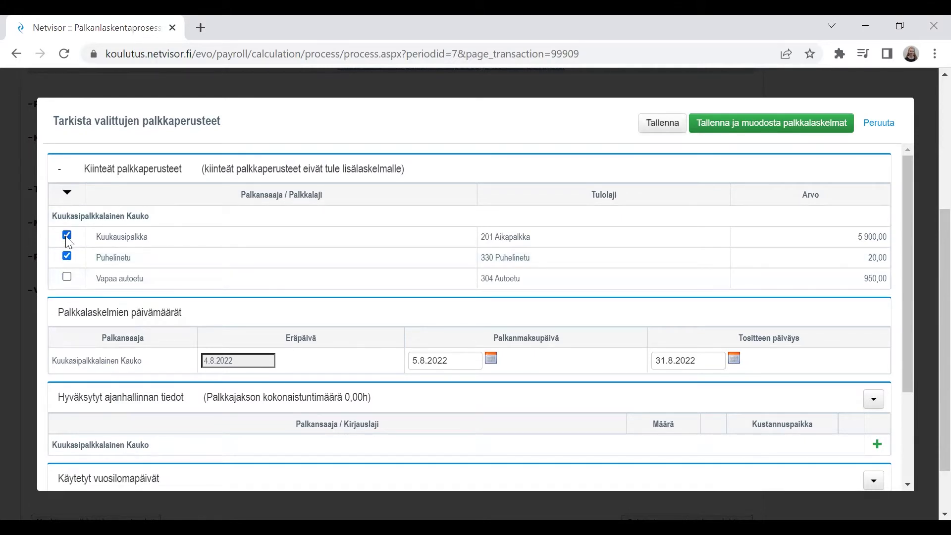
{"action": "left_click", "coordinate": [68, 236]}
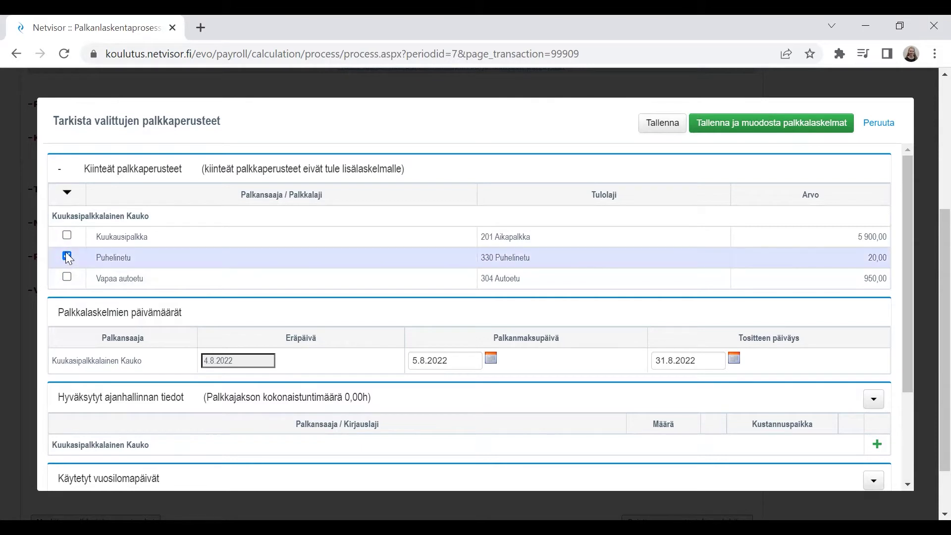
{"action": "left_click", "coordinate": [67, 257]}
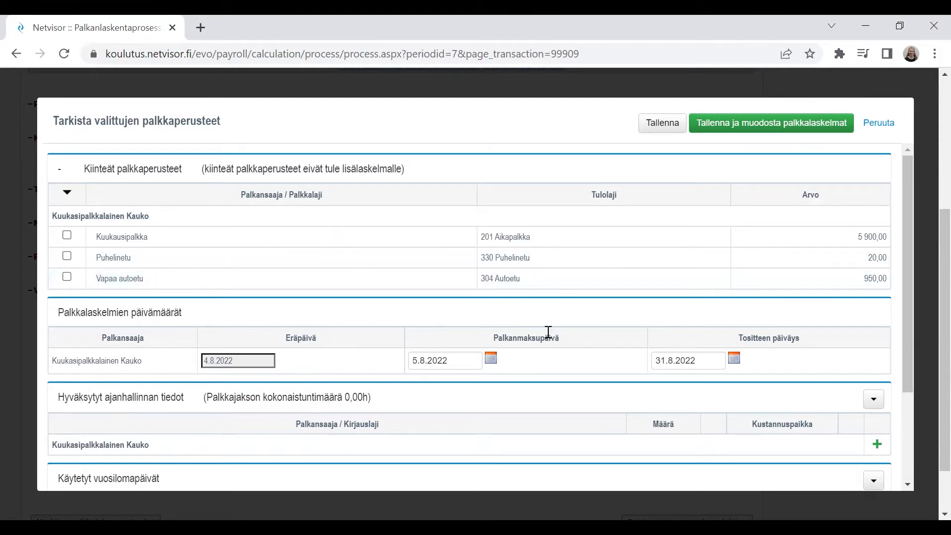
- Set both the payment date and the voucher date to 12.8.2022, then save and generate the payslip
{"action": "scroll", "coordinate": [548, 333], "scroll_direction": "down", "scroll_amount": 1}
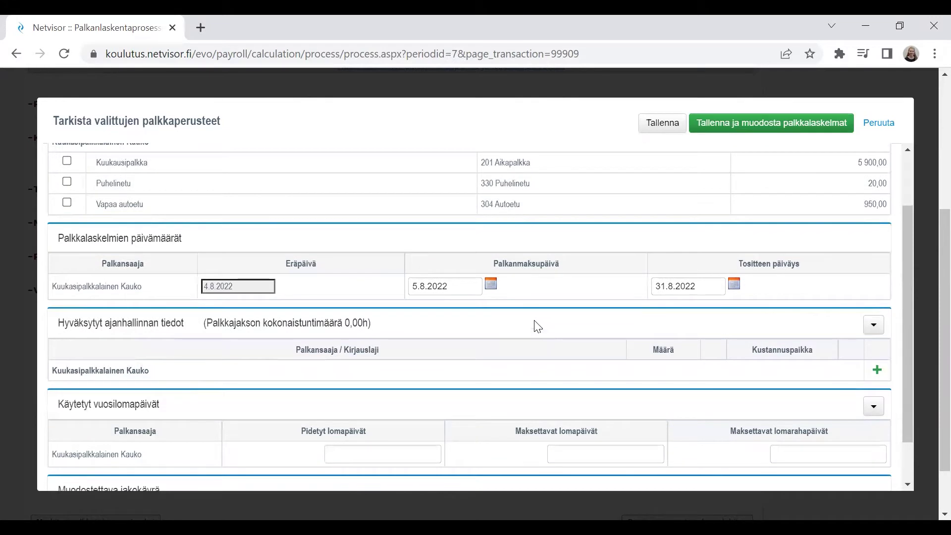
{"action": "left_click", "coordinate": [492, 285]}
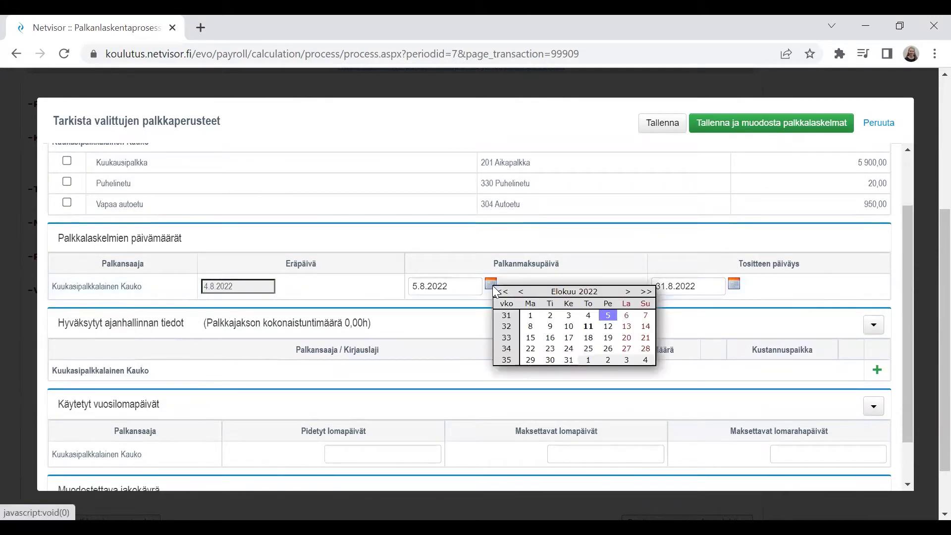
{"action": "left_click", "coordinate": [608, 327]}
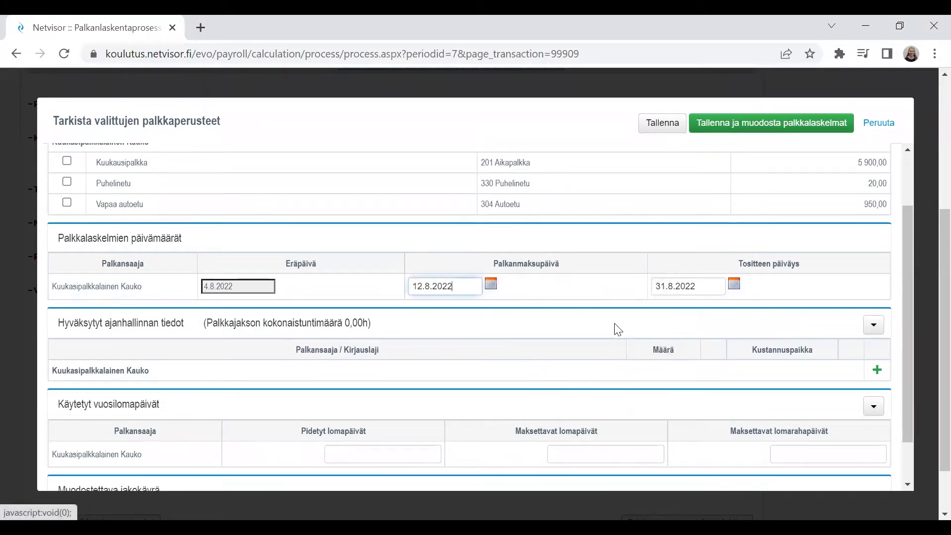
{"action": "left_click", "coordinate": [735, 285]}
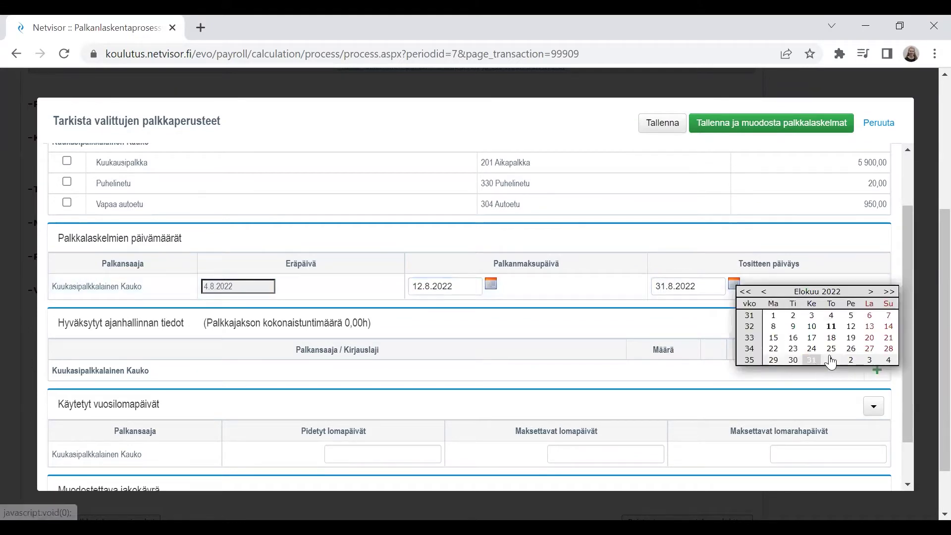
{"action": "left_click", "coordinate": [852, 327]}
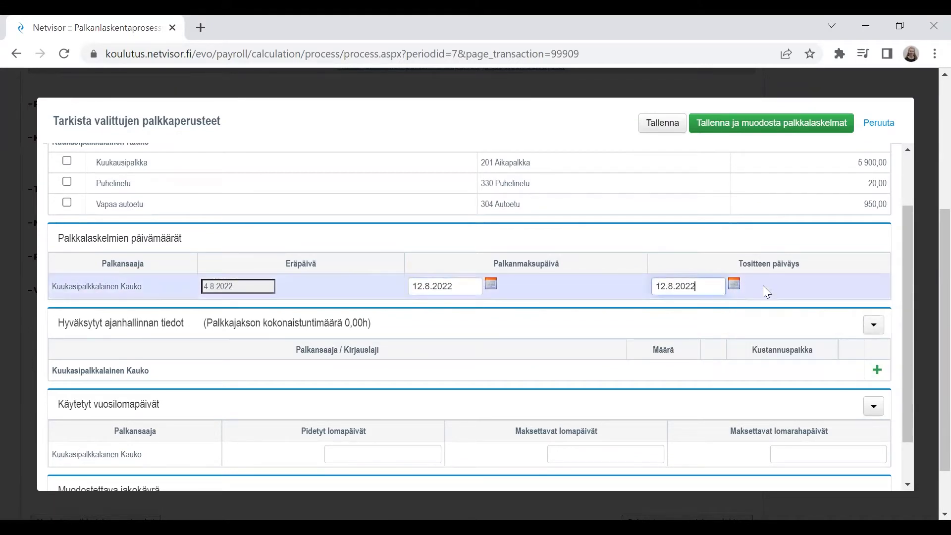
{"action": "left_click", "coordinate": [712, 128]}
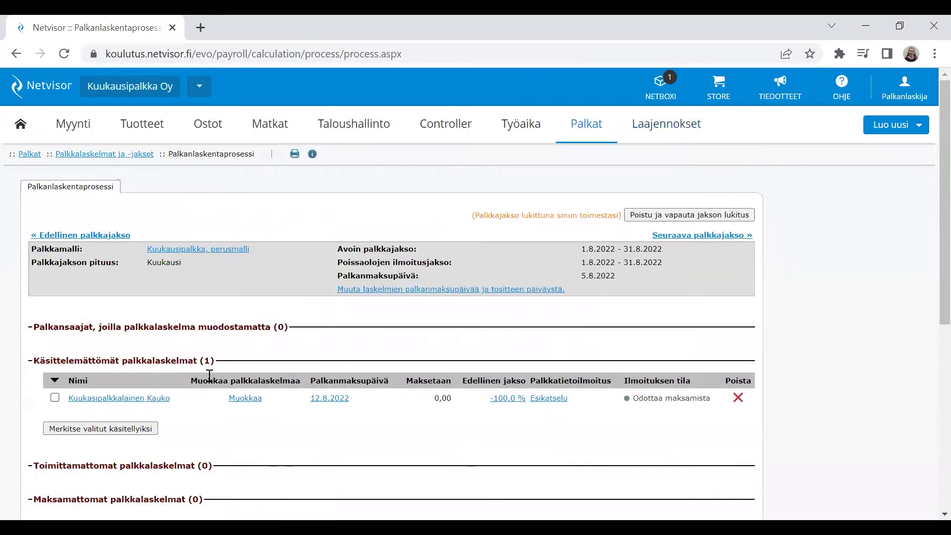
- Open the unprocessed supplementary payslip for editing and add a Bonus pay type row
{"action": "scroll", "coordinate": [209, 376], "scroll_direction": "down", "scroll_amount": 1}
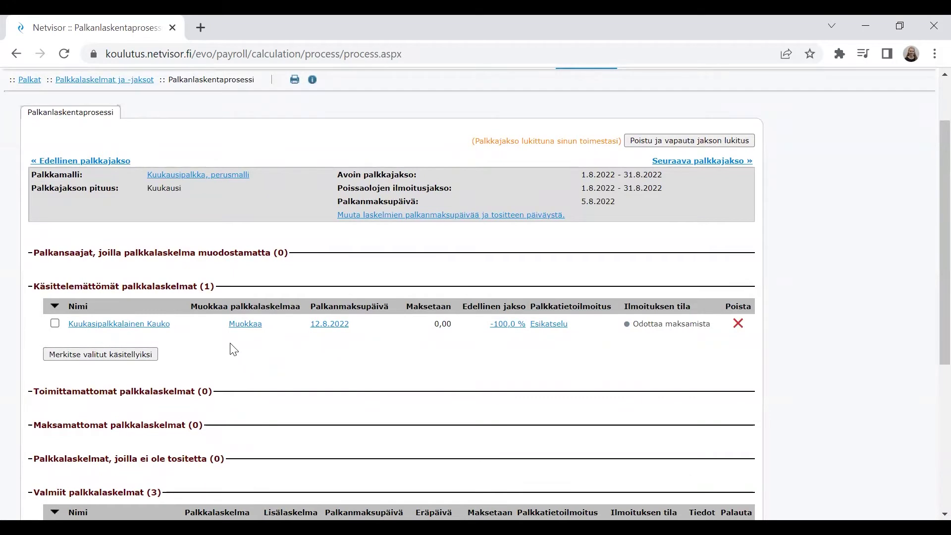
{"action": "left_click", "coordinate": [236, 328]}
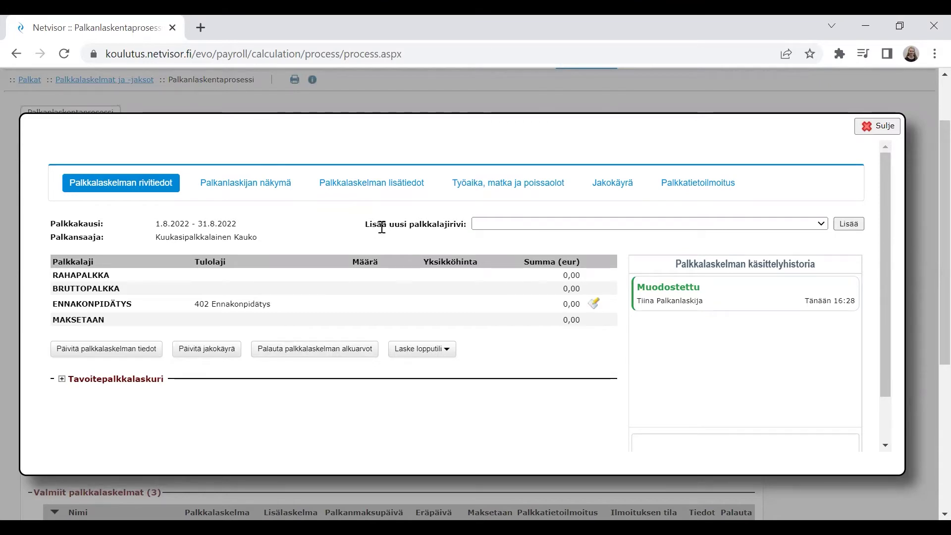
{"action": "left_click", "coordinate": [501, 223]}
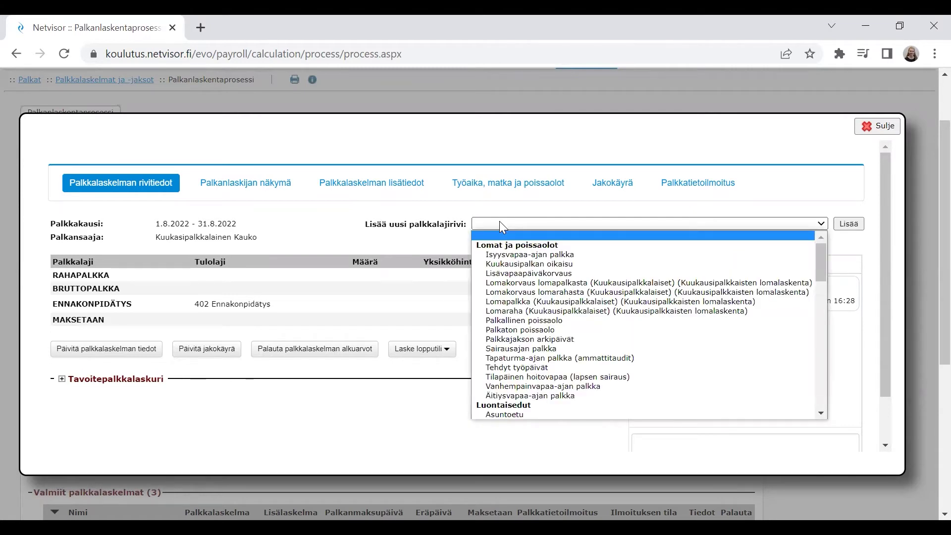
{"action": "key", "text": "b"}
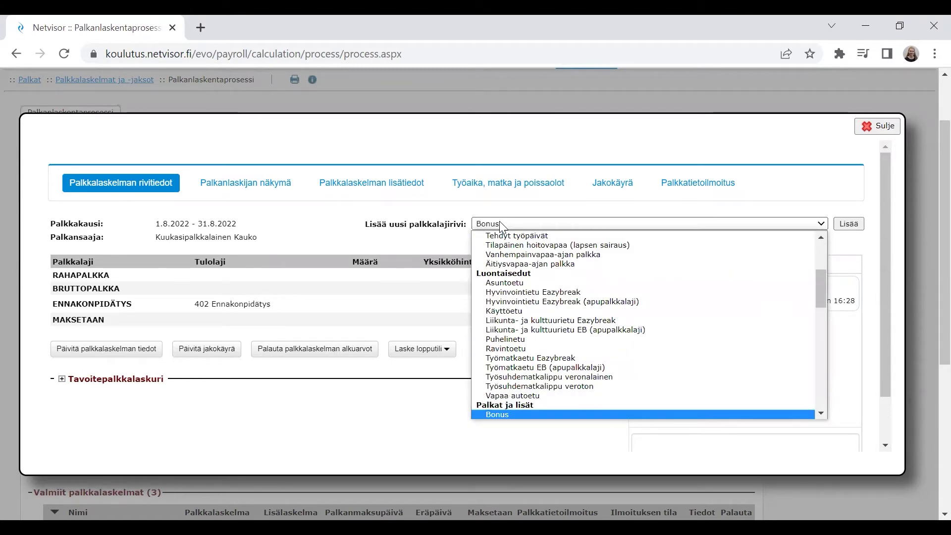
{"action": "key", "text": "Return"}
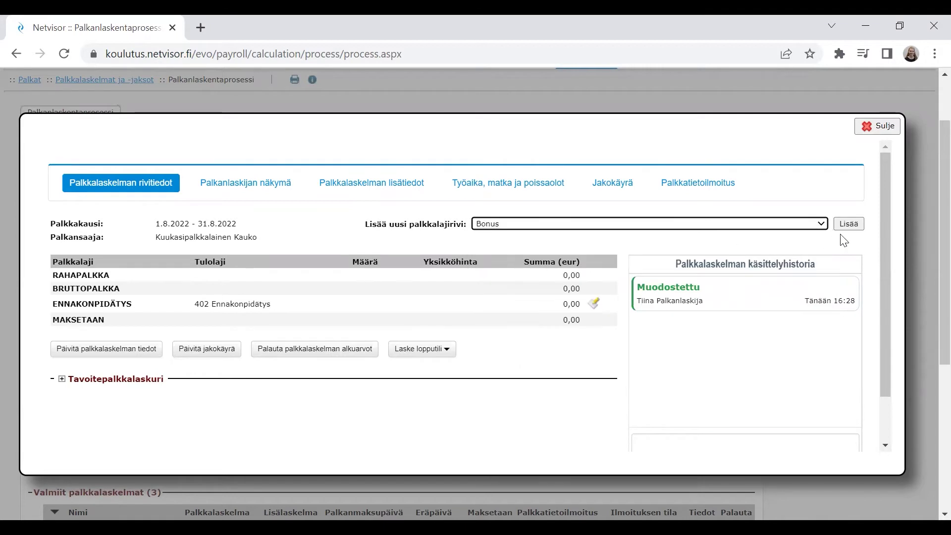
{"action": "left_click", "coordinate": [849, 224]}
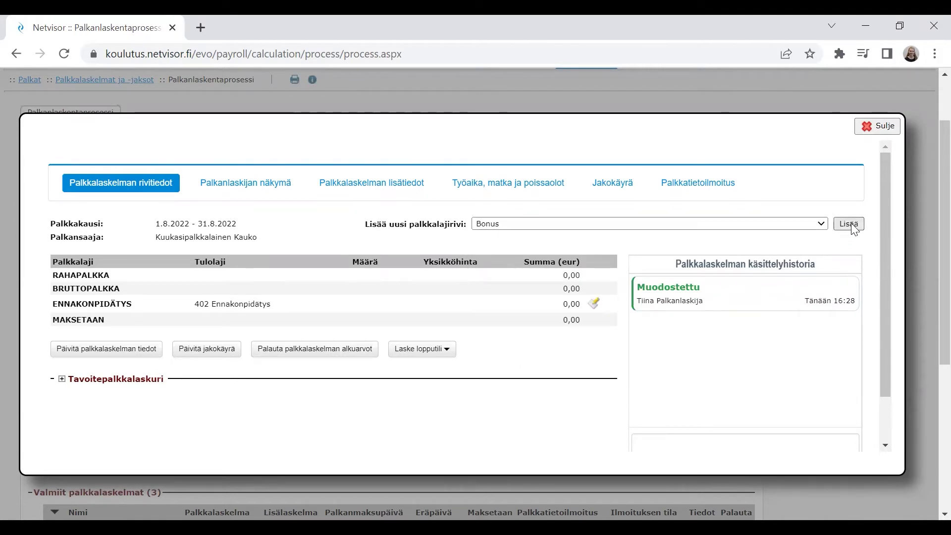
- Enter 1000 as the Bonus row's total amount and Q1 as its description, then save the row
{"action": "left_click", "coordinate": [439, 300]}
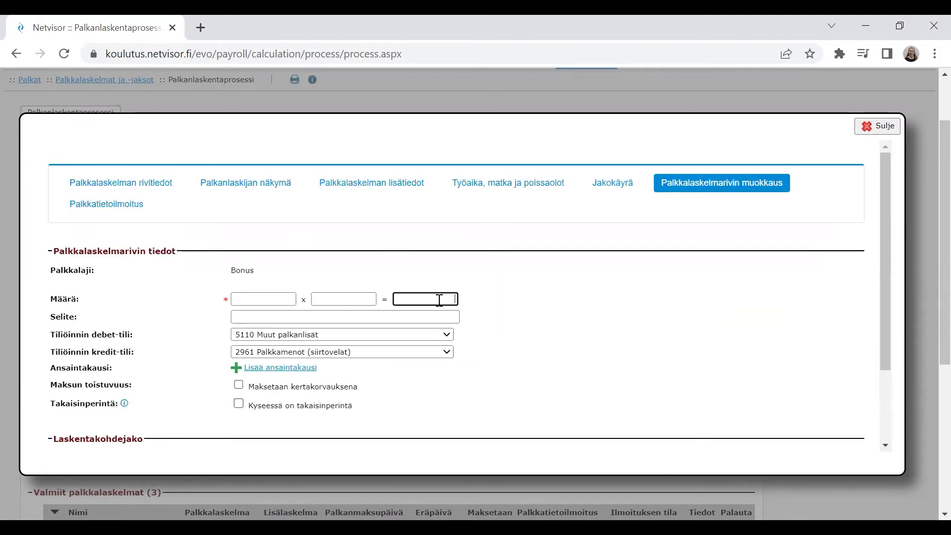
{"action": "type", "text": "1000"}
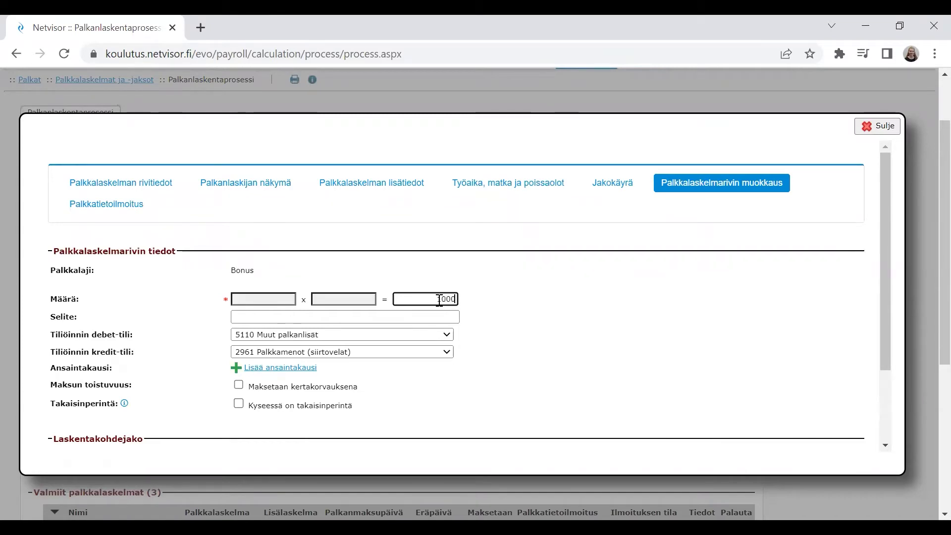
{"action": "left_click", "coordinate": [413, 315]}
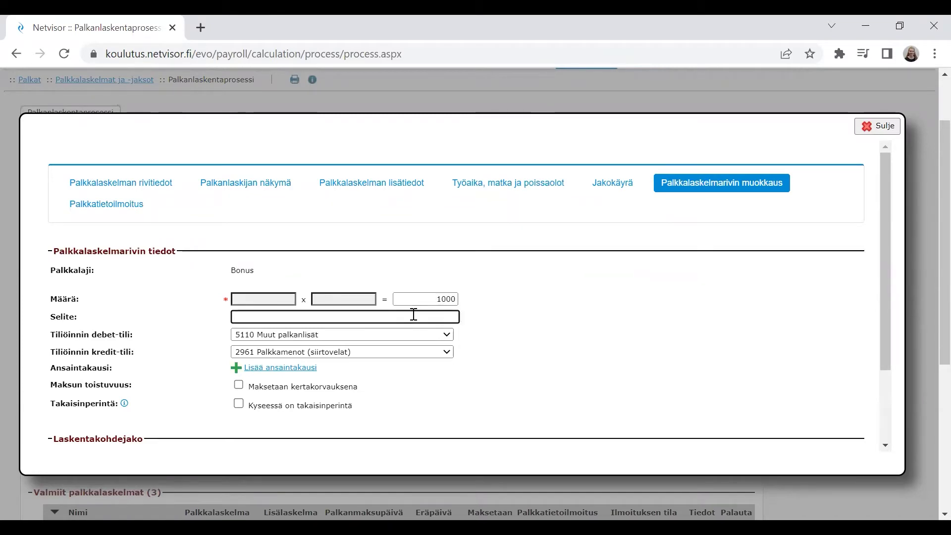
{"action": "type", "text": "Q"}
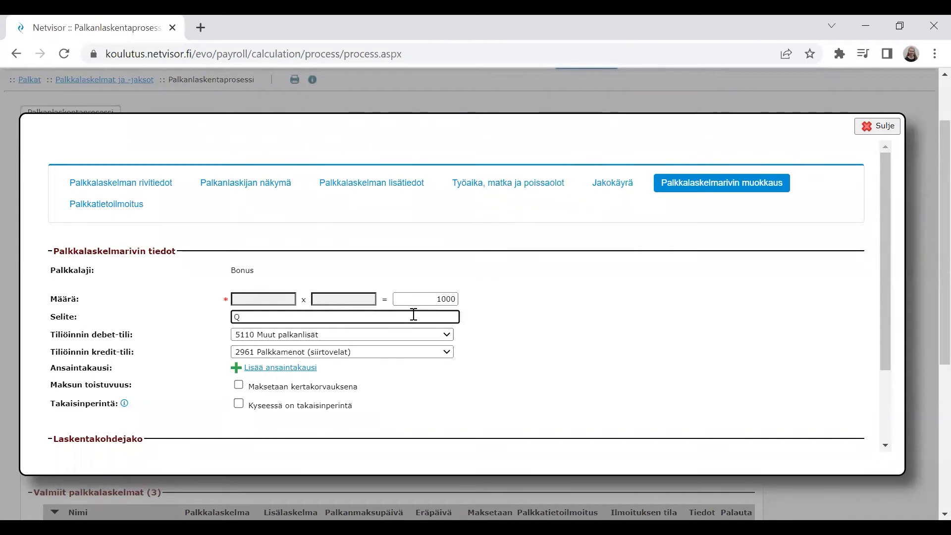
{"action": "type", "text": "1"}
{"action": "scroll", "coordinate": [552, 343], "scroll_direction": "down", "scroll_amount": 1}
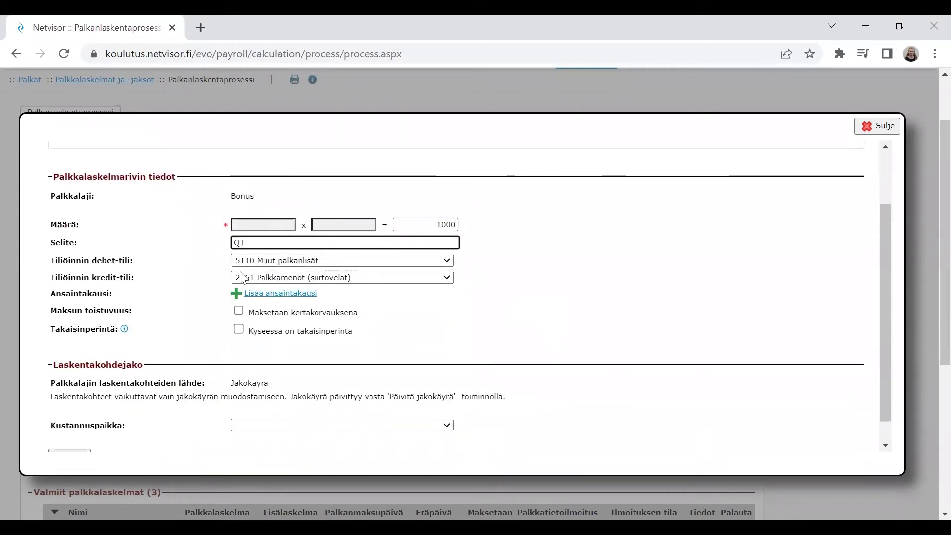
{"action": "scroll", "coordinate": [536, 358], "scroll_direction": "down", "scroll_amount": 1}
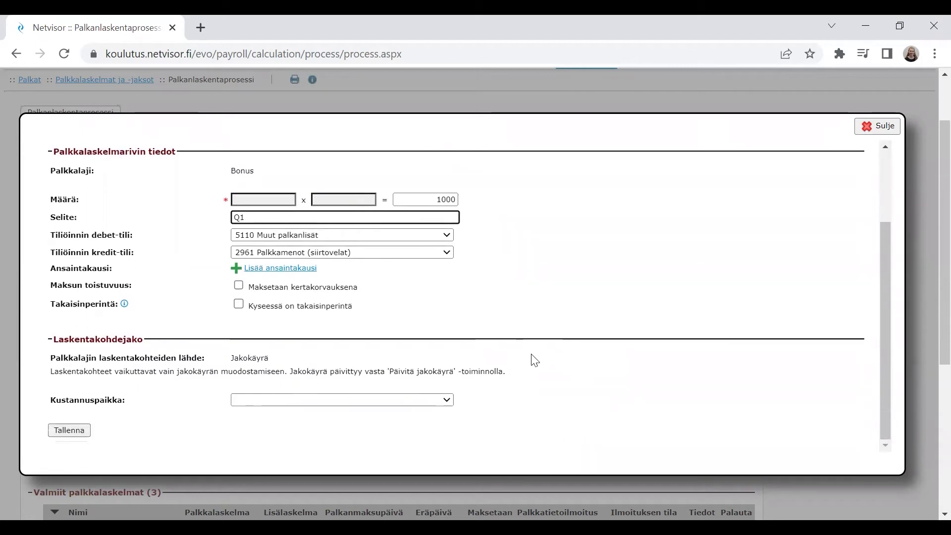
{"action": "left_click", "coordinate": [76, 432]}
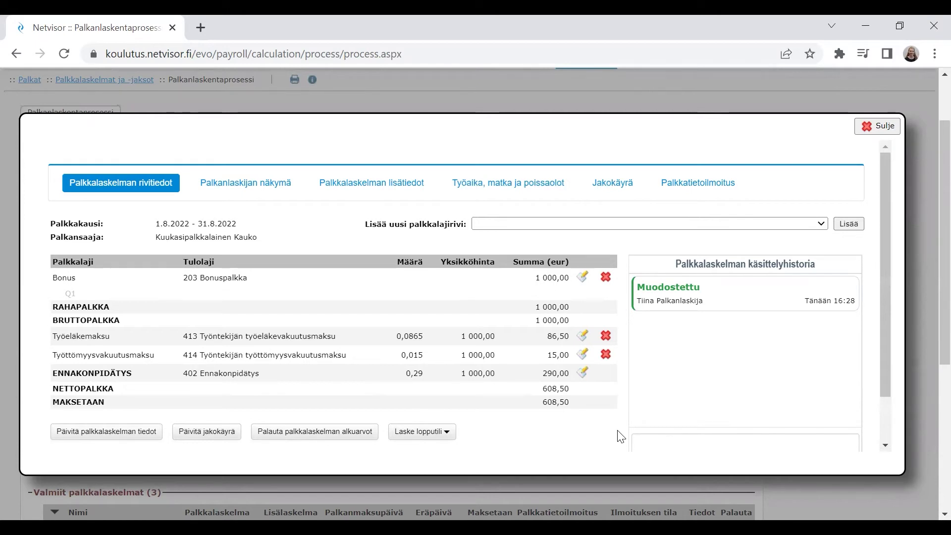
- Close the payslip editor and mark the unprocessed supplementary payslip as processed
{"action": "left_click", "coordinate": [867, 127]}
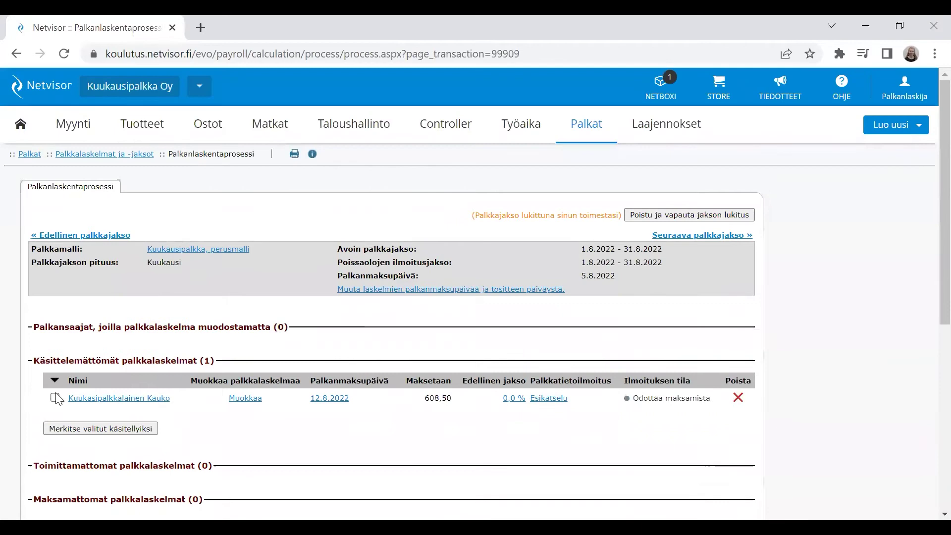
{"action": "left_click", "coordinate": [55, 398]}
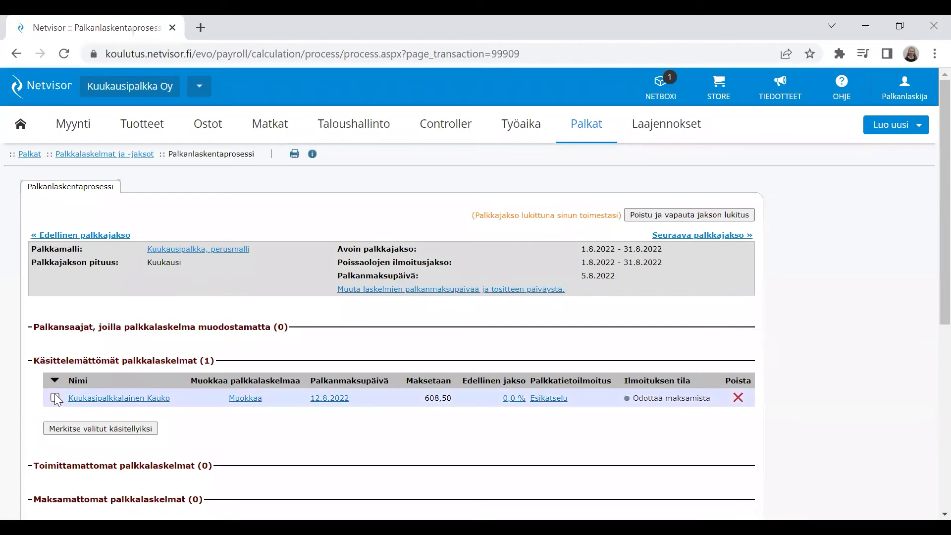
{"action": "left_click", "coordinate": [117, 428]}
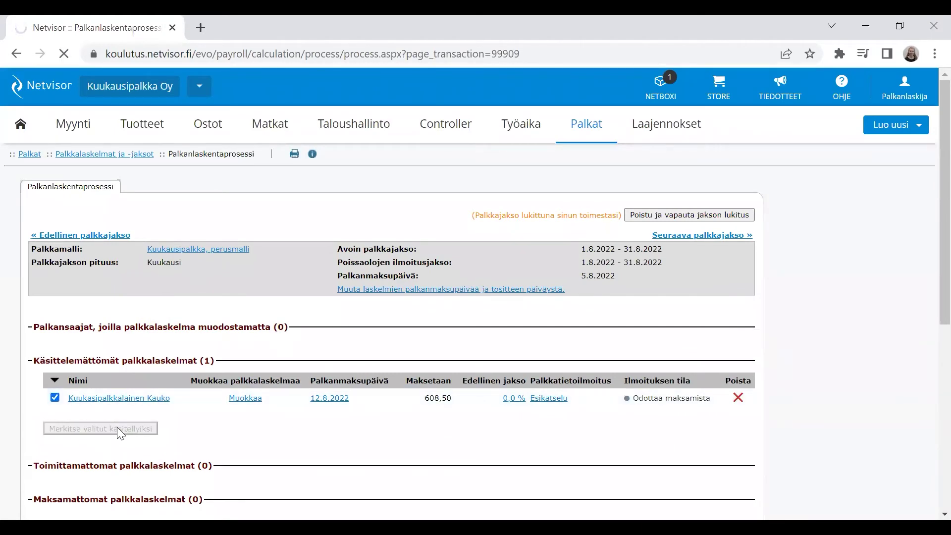
- Select the undelivered supplementary payslip, open its printout and mark it as printed
{"action": "scroll", "coordinate": [77, 321], "scroll_direction": "down", "scroll_amount": 3}
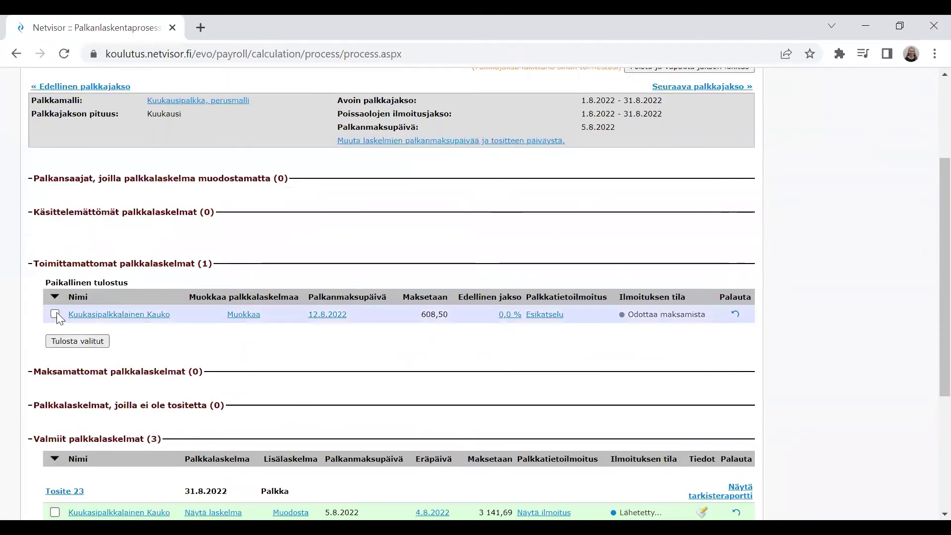
{"action": "left_click", "coordinate": [55, 314]}
{"action": "left_click", "coordinate": [76, 342]}
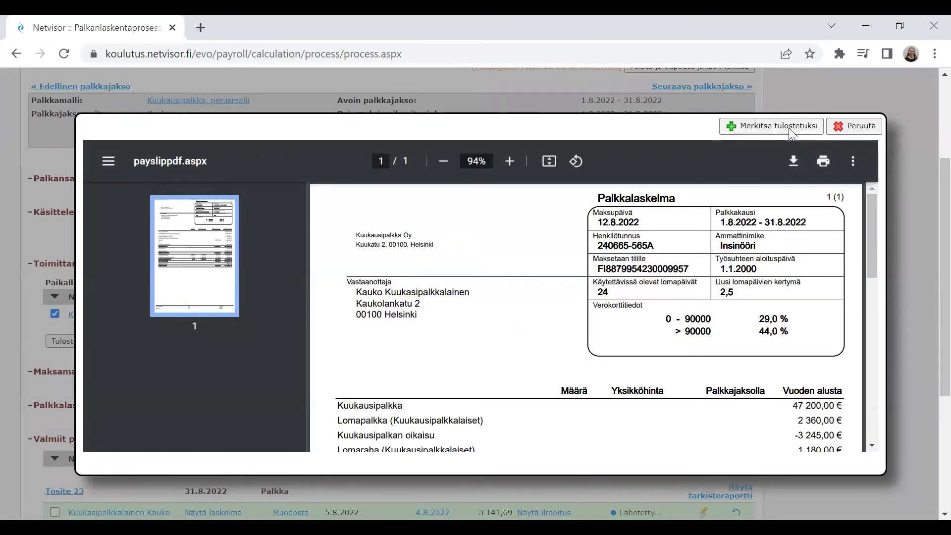
{"action": "left_click", "coordinate": [788, 127]}
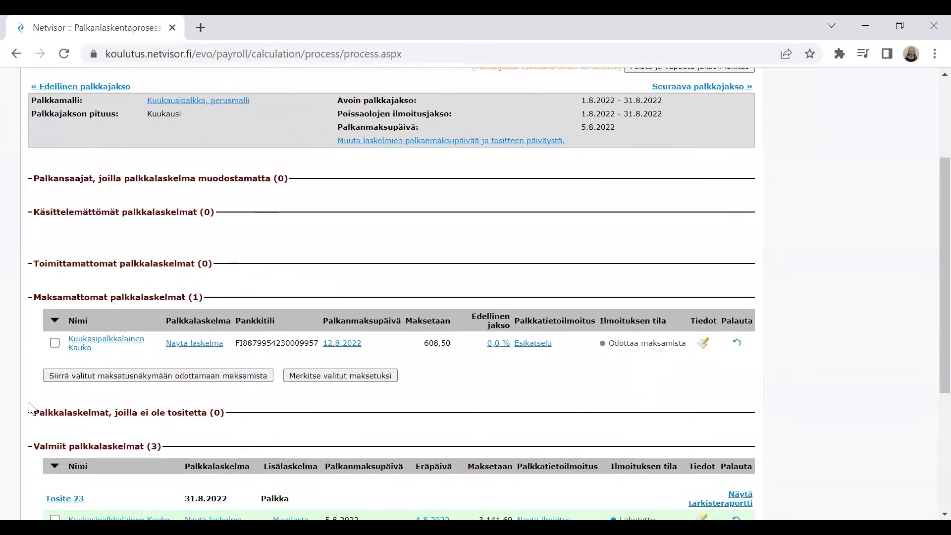
- Move the unpaid supplementary payslip to the payment view to await payment, and generate its accounting voucher
{"action": "left_click", "coordinate": [55, 343]}
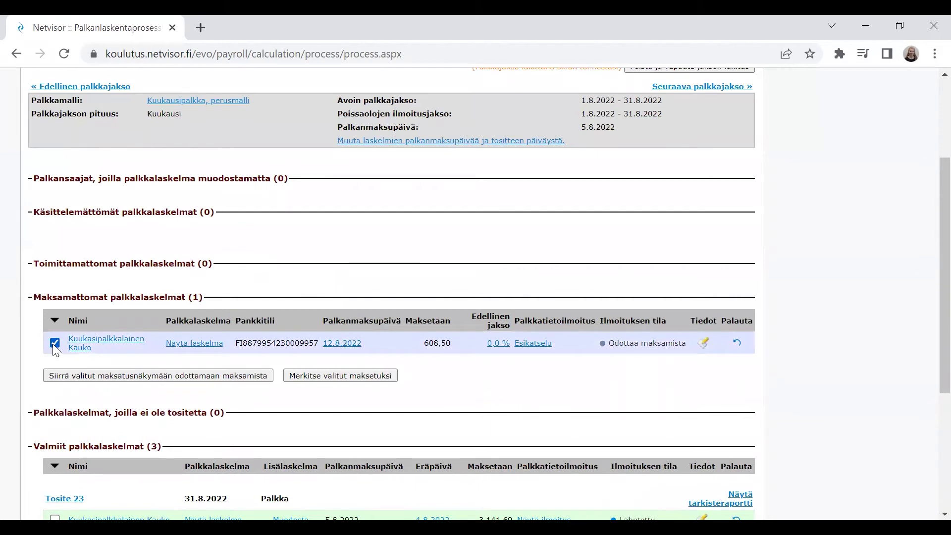
{"action": "left_click", "coordinate": [54, 379]}
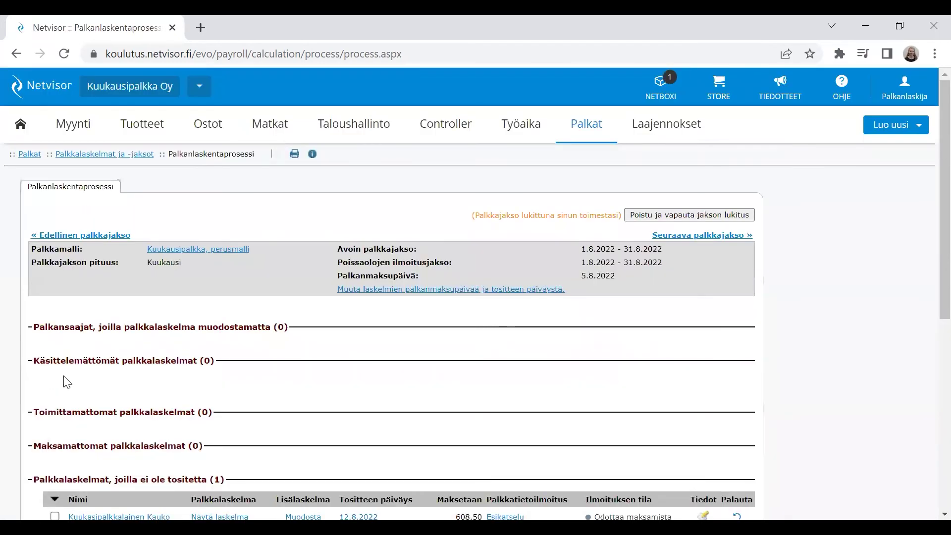
{"action": "scroll", "coordinate": [55, 295], "scroll_direction": "down", "scroll_amount": 5}
{"action": "left_click", "coordinate": [55, 294]}
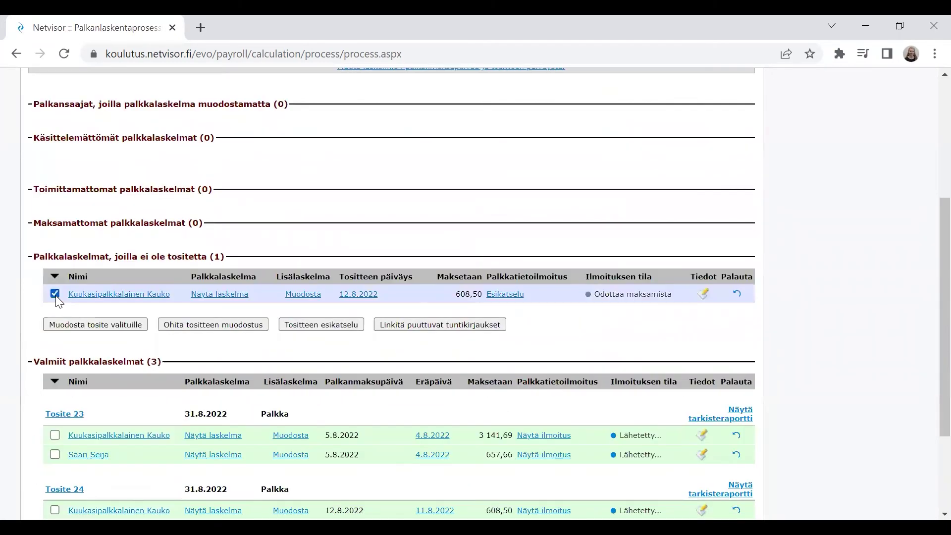
{"action": "left_click", "coordinate": [70, 324]}
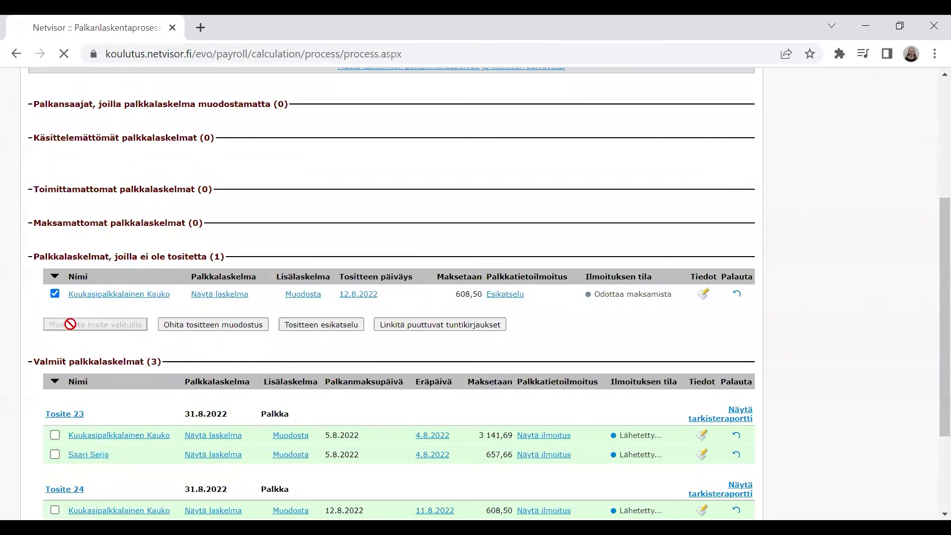
- View the account postings of the completed supplementary payslip's voucher dated 12.8.2022, and return to the payroll process
{"action": "scroll", "coordinate": [147, 351], "scroll_direction": "down", "scroll_amount": 6}
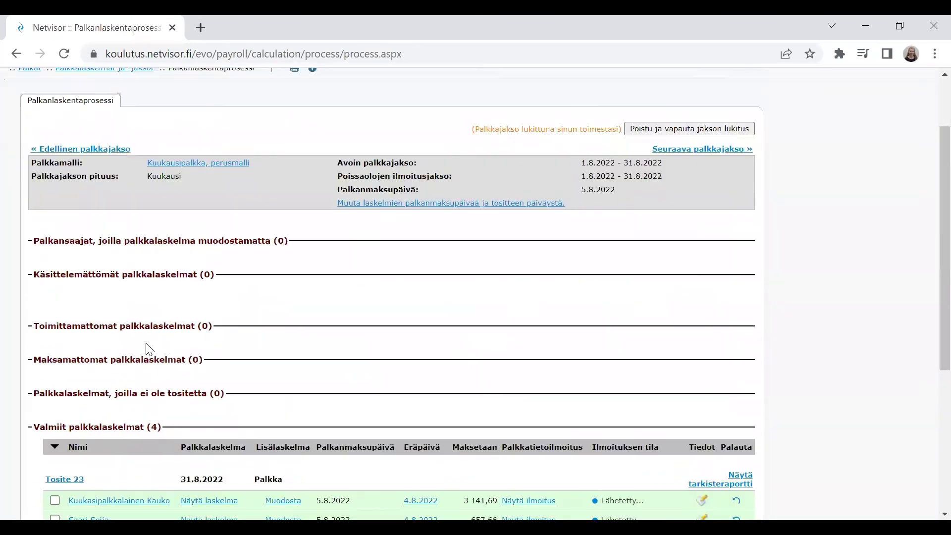
{"action": "scroll", "coordinate": [146, 350], "scroll_direction": "down", "scroll_amount": 1}
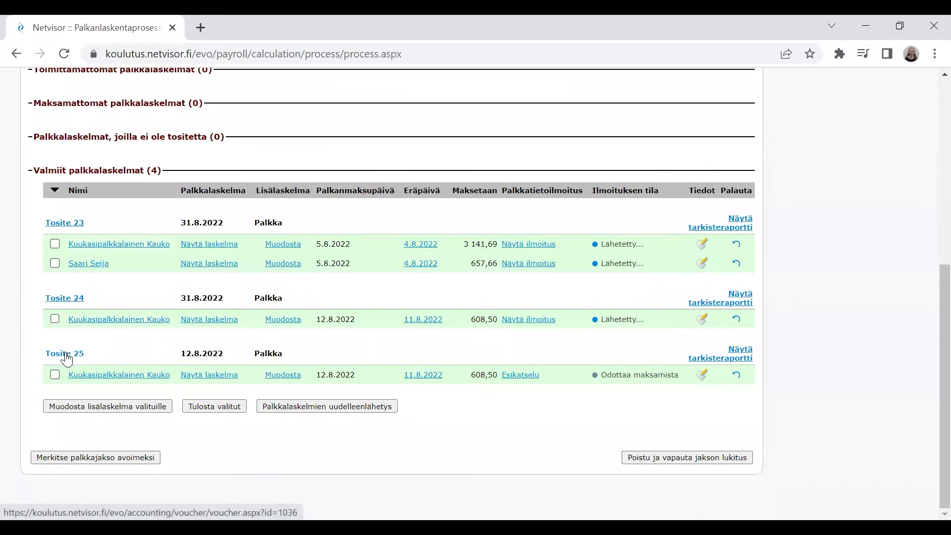
{"action": "left_click", "coordinate": [66, 355]}
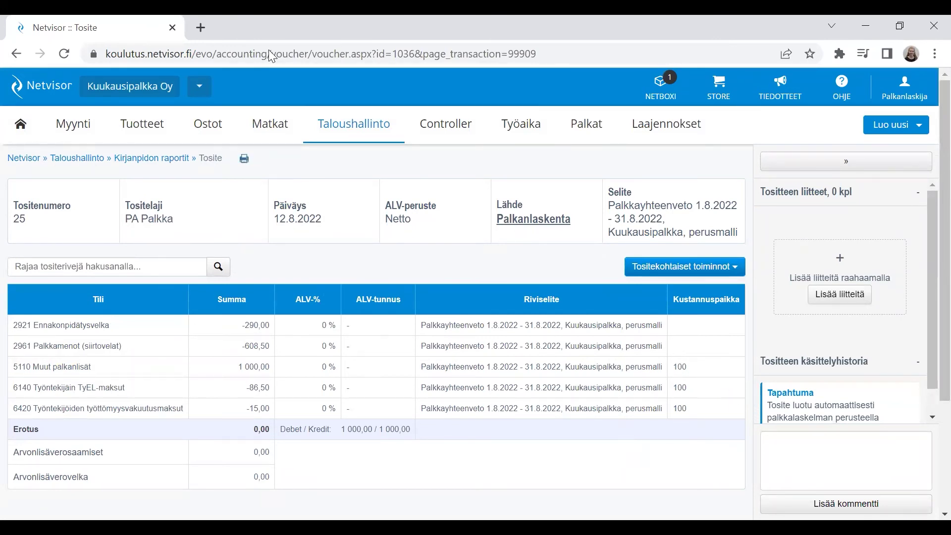
{"action": "right_click", "coordinate": [15, 55]}
{"action": "left_click", "coordinate": [90, 77]}
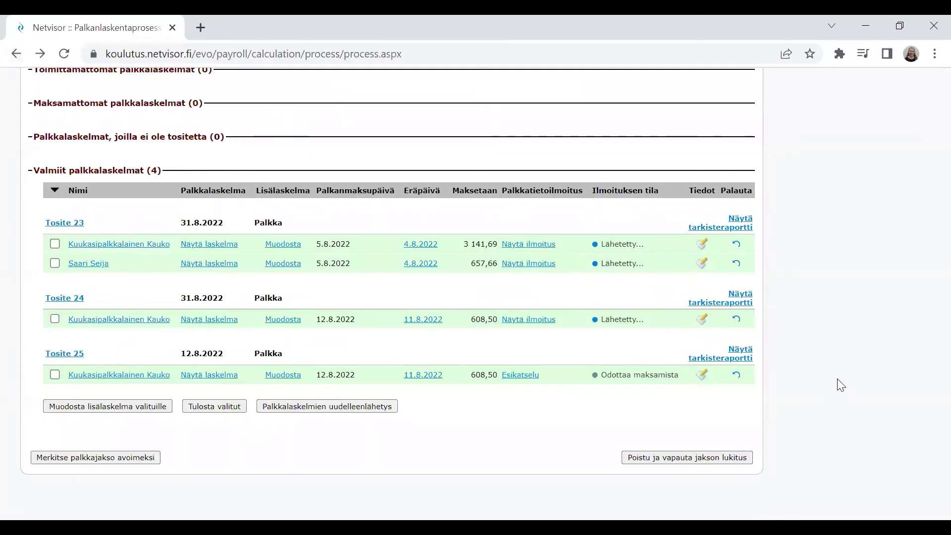
- Review the reconciliation report of the voucher dated 12.8.2022, and go back to the completed payslips
{"action": "left_click", "coordinate": [742, 360]}
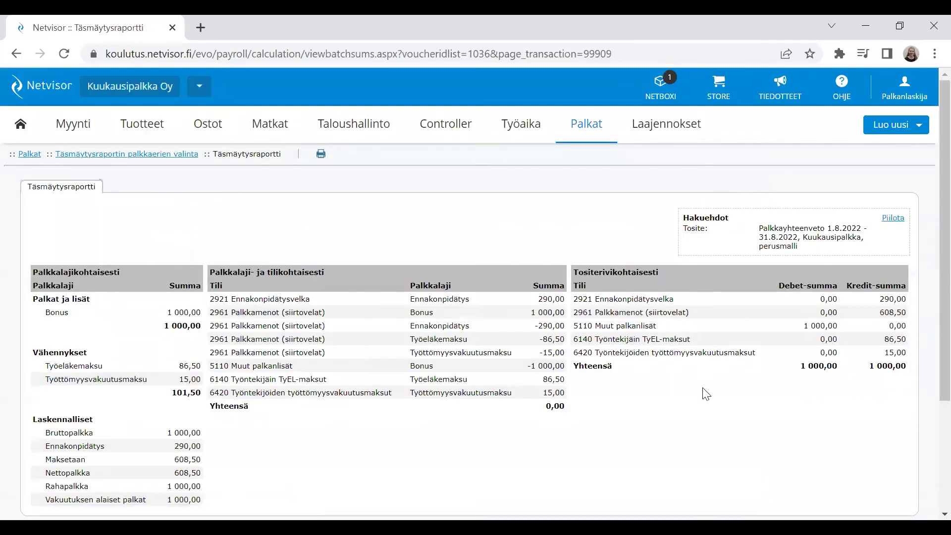
{"action": "scroll", "coordinate": [446, 391], "scroll_direction": "down", "scroll_amount": 1}
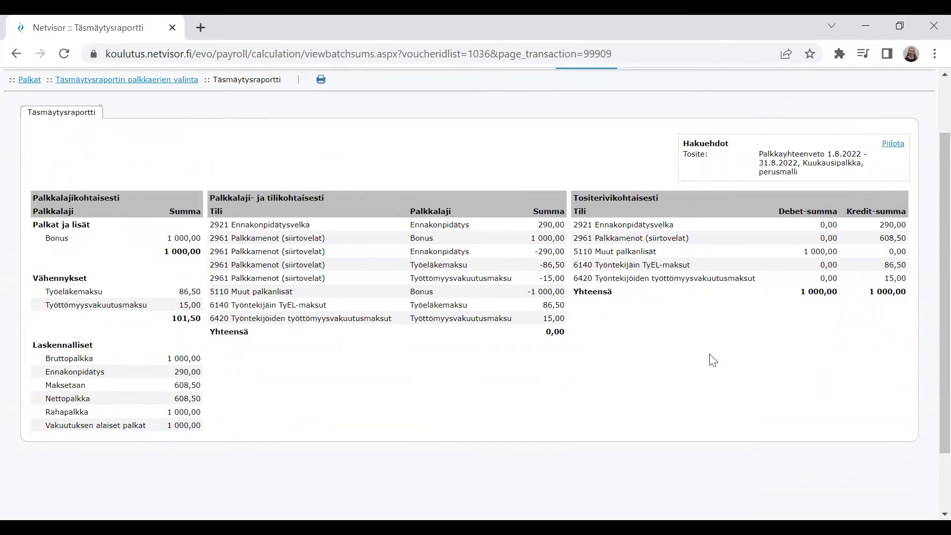
{"action": "left_click", "coordinate": [18, 59]}
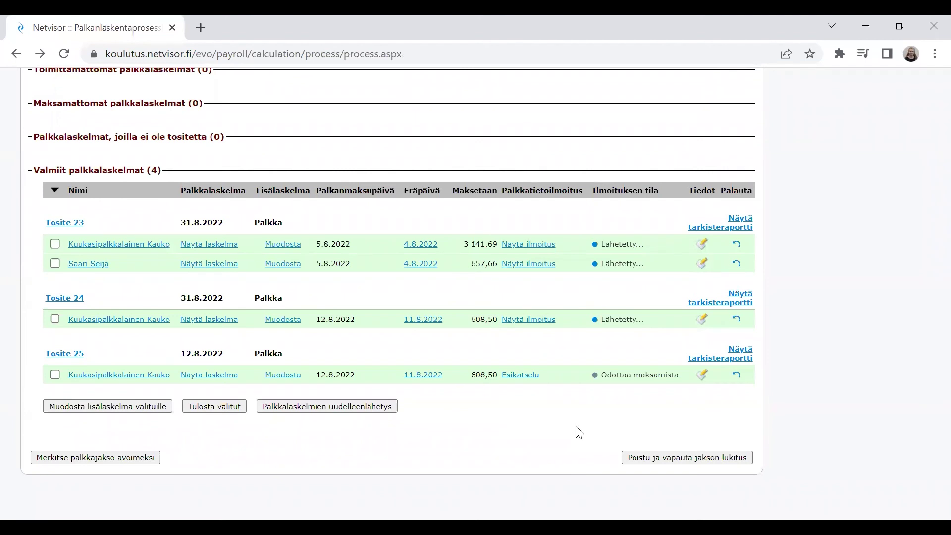
- Exit the payroll process, releasing the pay period lock, and open the salary payment view
{"action": "left_click", "coordinate": [636, 464]}
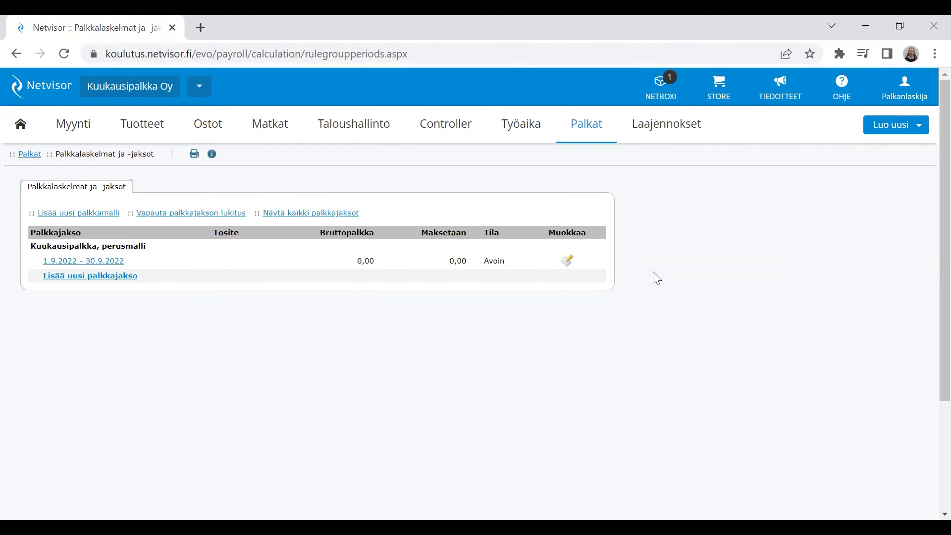
{"action": "mouse_move", "coordinate": [586, 125]}
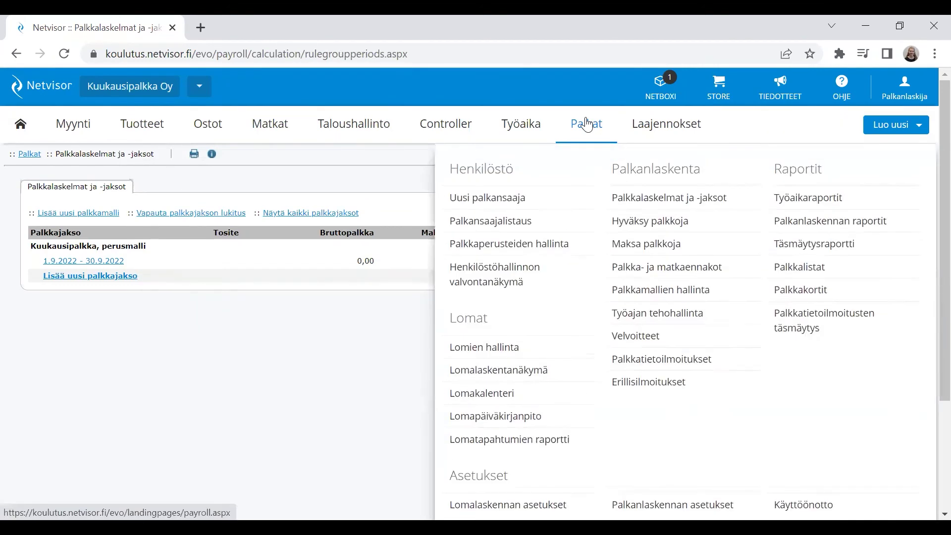
{"action": "left_click", "coordinate": [717, 252]}
- Select the August 2022 payslip with payment date 12.8.2022, continue to confirmation, and pay it and send its earnings notification
{"action": "left_click", "coordinate": [66, 258]}
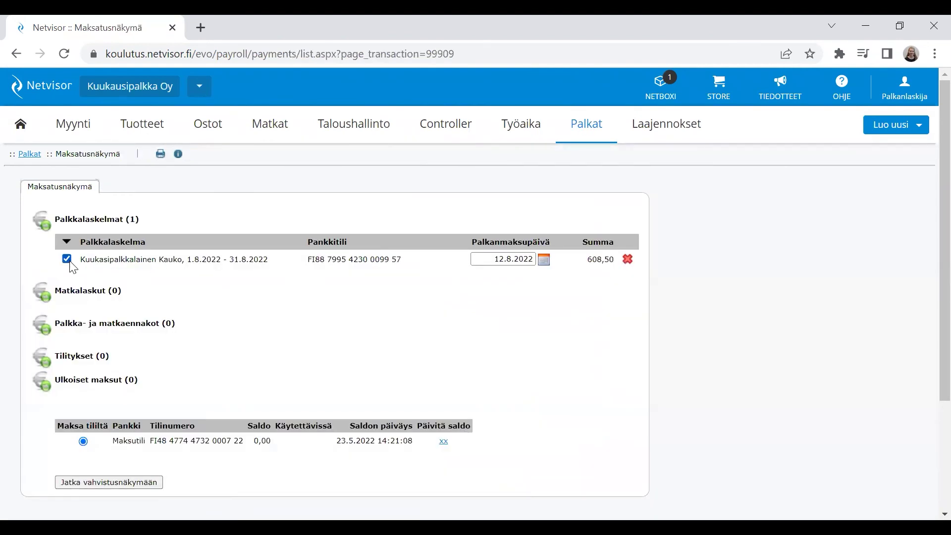
{"action": "scroll", "coordinate": [84, 431], "scroll_direction": "down", "scroll_amount": 2}
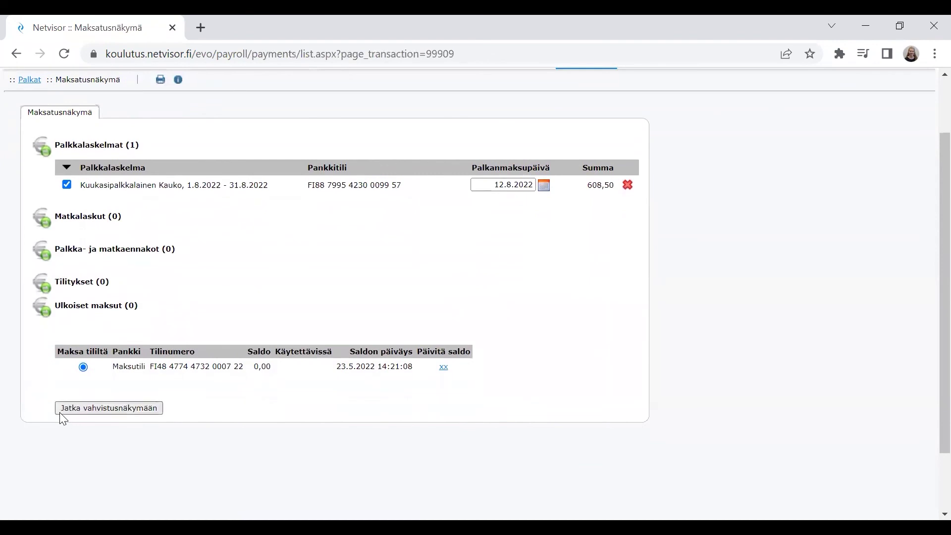
{"action": "left_click", "coordinate": [60, 411]}
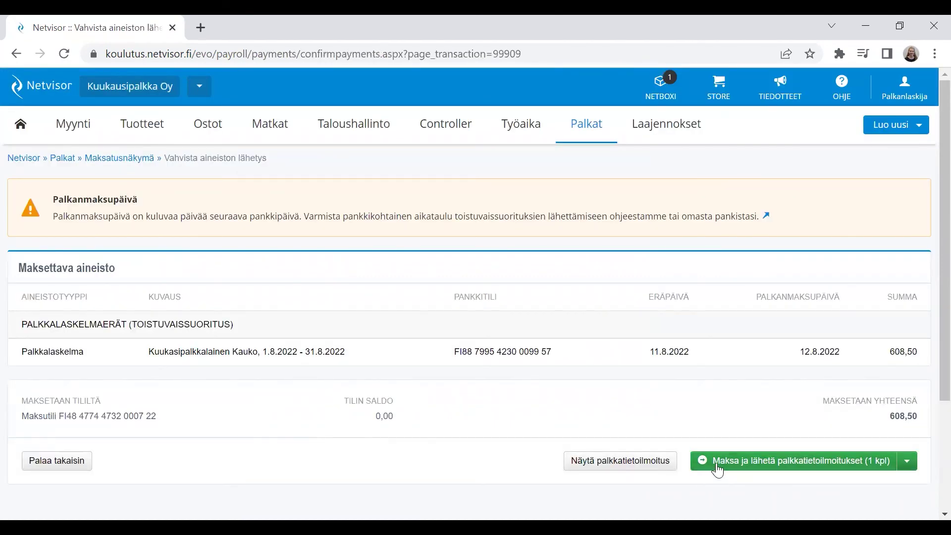
{"action": "left_click", "coordinate": [717, 470]}
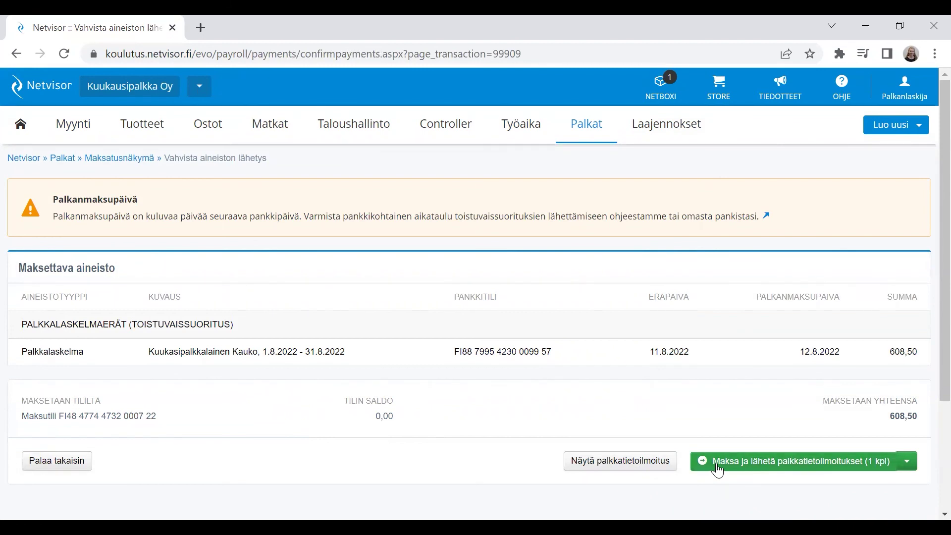